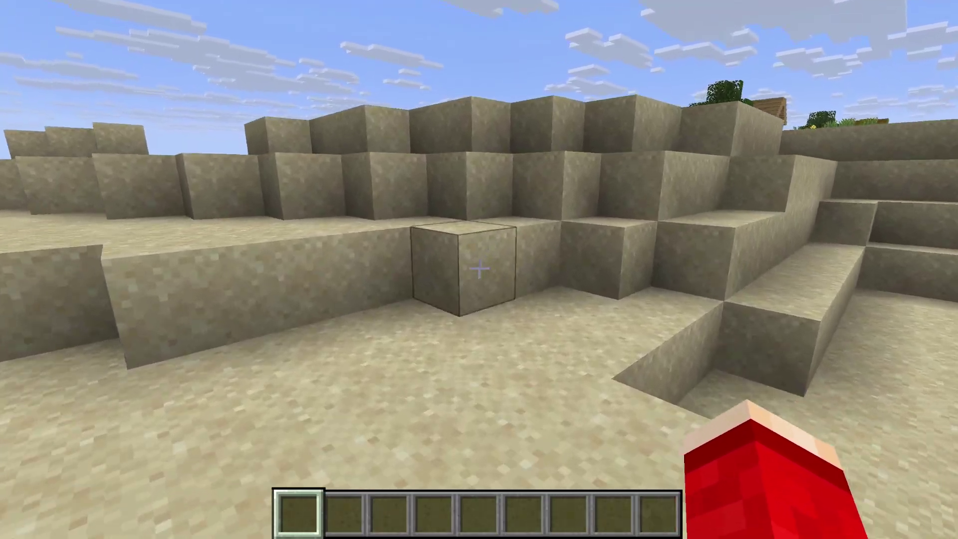
- Walk across the desert toward the village, then pause the game
{"action": "key", "text": "w"}
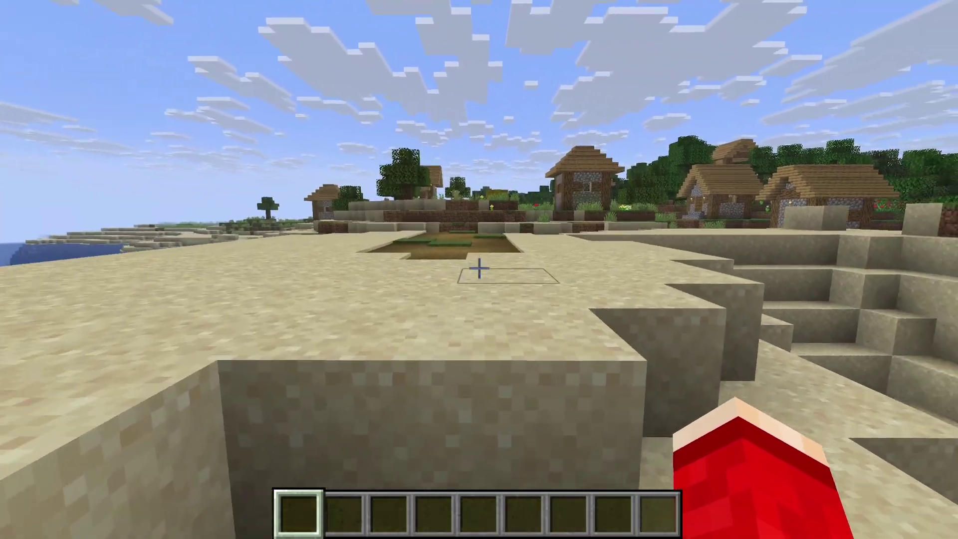
{"action": "key", "text": "w"}
{"action": "key", "text": "Escape"}
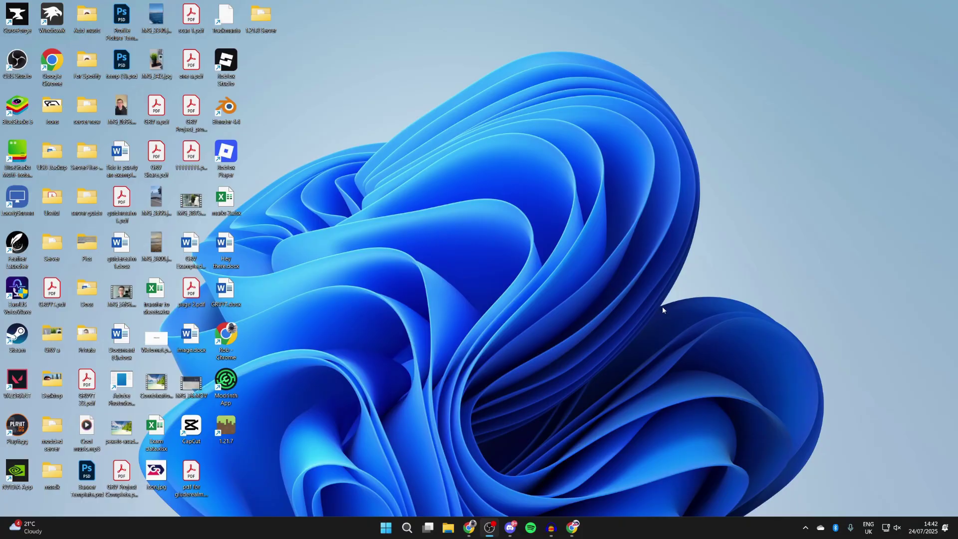
- Search Google for 'xaero's minimap mod minecraft' using the top suggestion for 'xaero'
{"action": "left_click", "coordinate": [573, 526]}
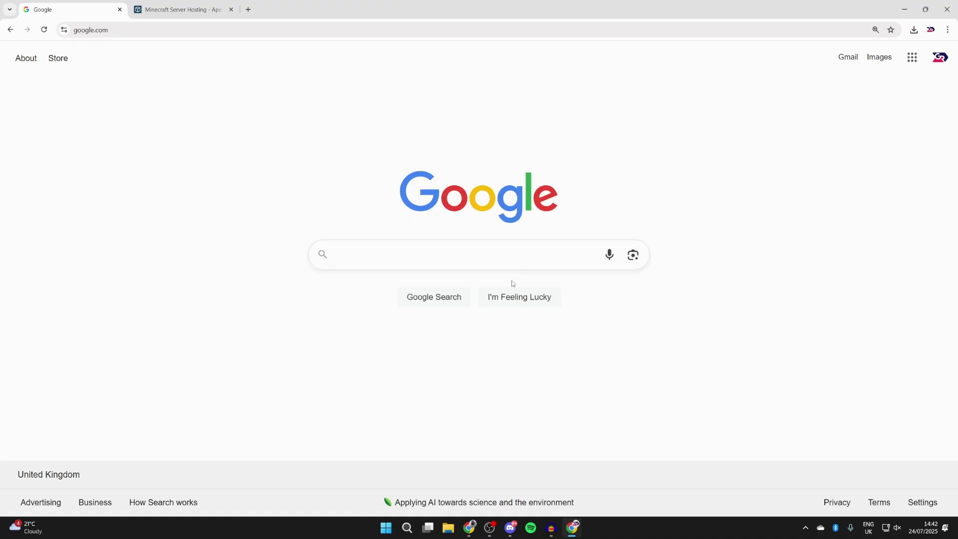
{"action": "type", "text": "xaero"}
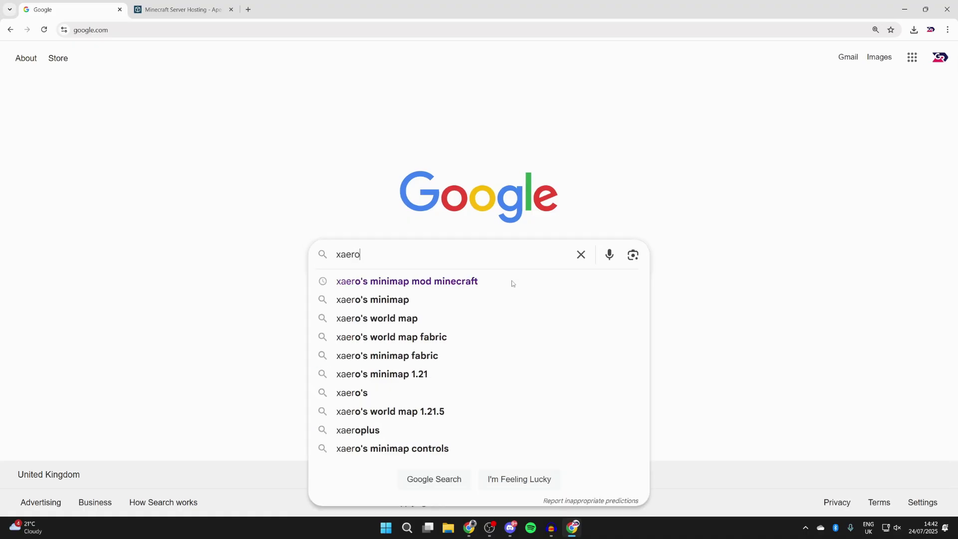
{"action": "key", "text": "Down"}
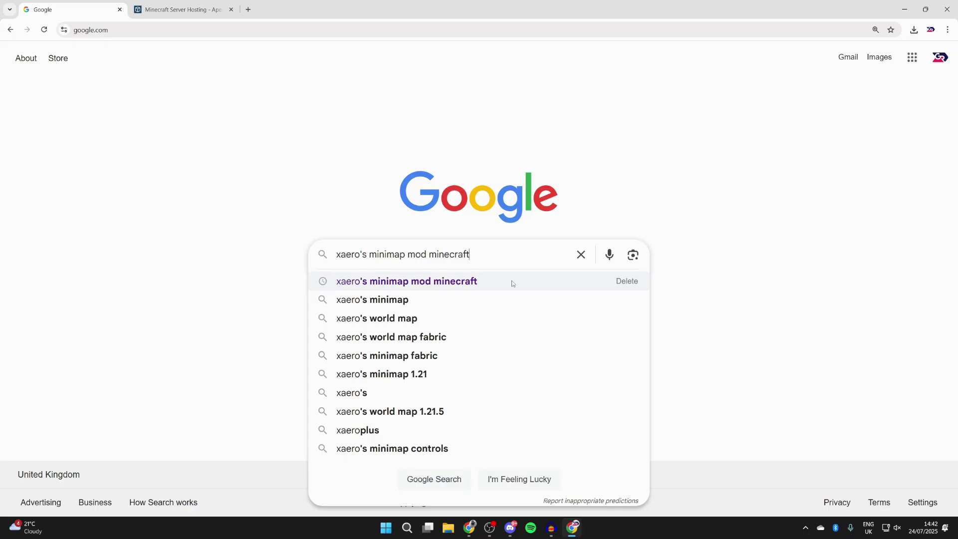
{"action": "left_click", "coordinate": [513, 282]}
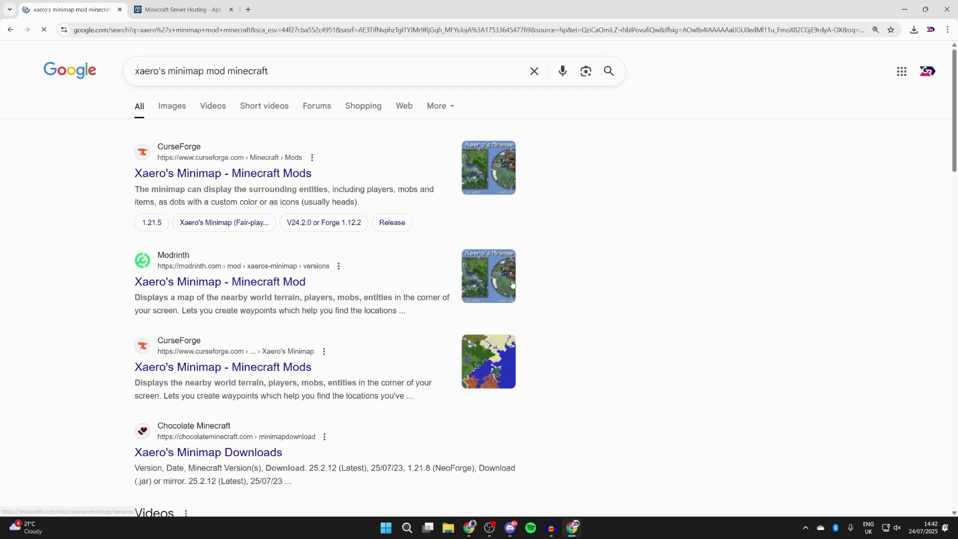
- Open the Xaero's Minimap page on CurseForge and show its Files list
{"action": "left_click", "coordinate": [257, 172]}
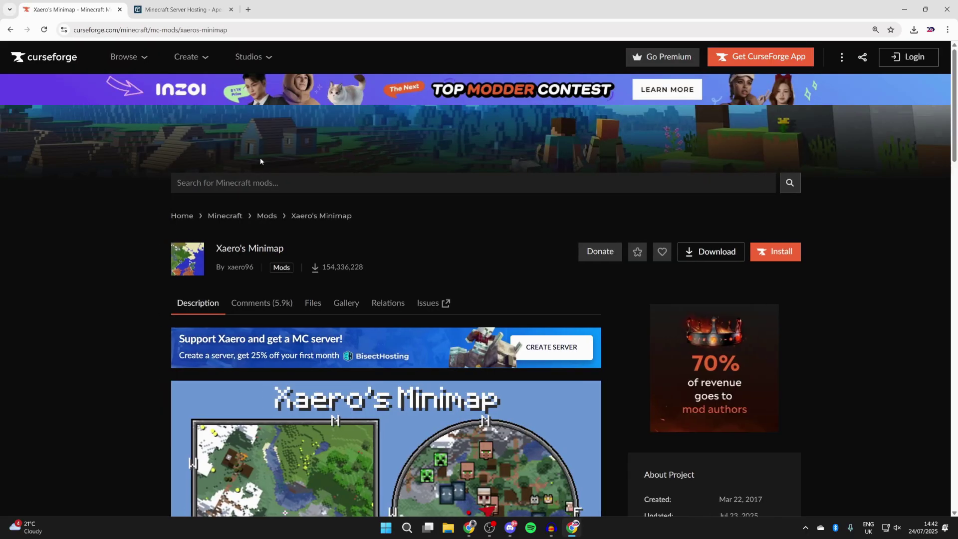
{"action": "scroll", "coordinate": [262, 156], "scroll_direction": "down", "scroll_amount": 4}
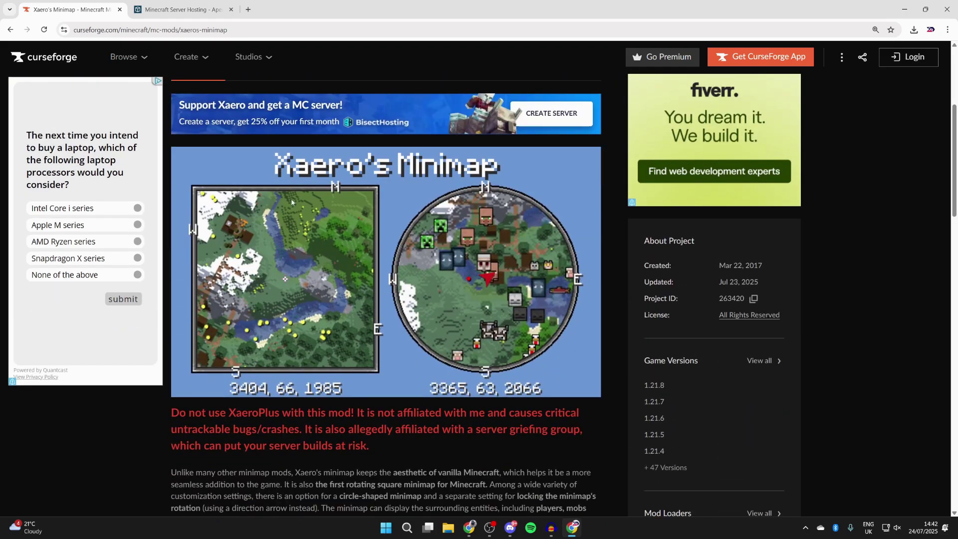
{"action": "scroll", "coordinate": [278, 181], "scroll_direction": "up", "scroll_amount": 4}
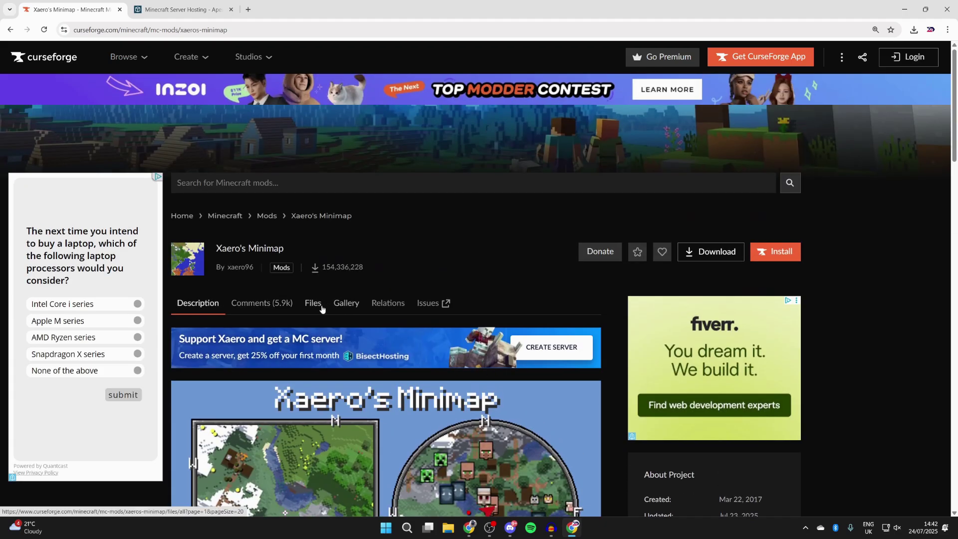
{"action": "left_click", "coordinate": [313, 303]}
- Download the v25.2.12 Fabric 1.21.8 minimap file and keep the unverified download
{"action": "scroll", "coordinate": [320, 308], "scroll_direction": "down", "scroll_amount": 2}
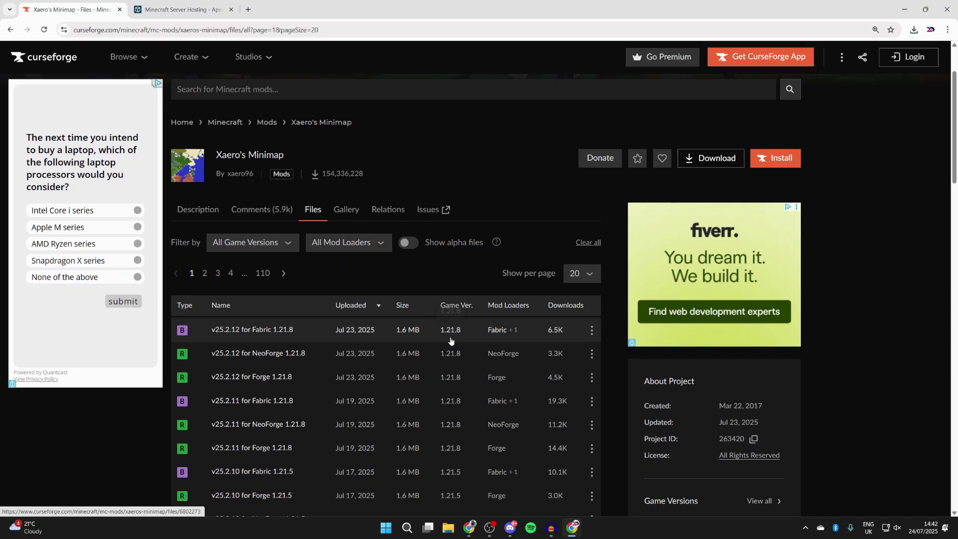
{"action": "left_click", "coordinate": [591, 330]}
{"action": "left_click", "coordinate": [623, 377]}
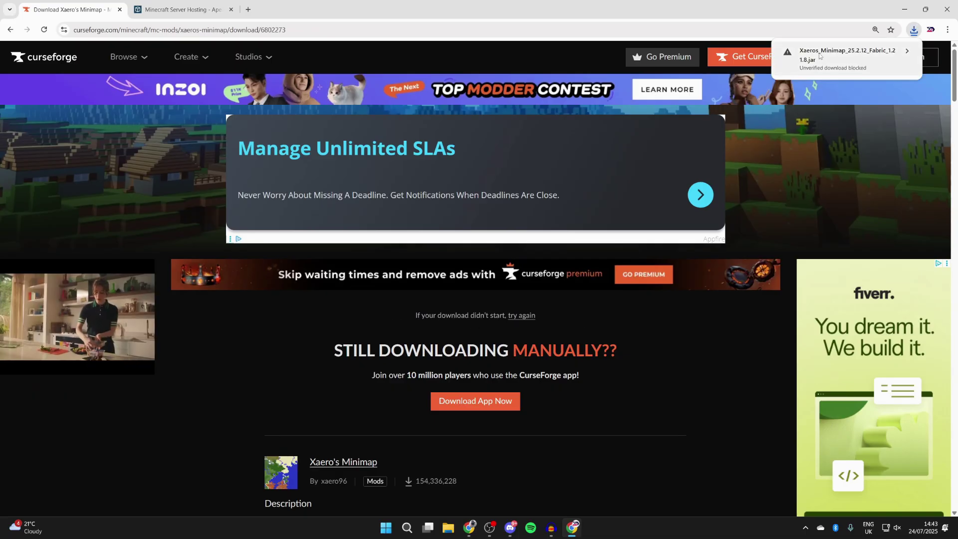
{"action": "left_click", "coordinate": [818, 55]}
{"action": "left_click", "coordinate": [878, 107]}
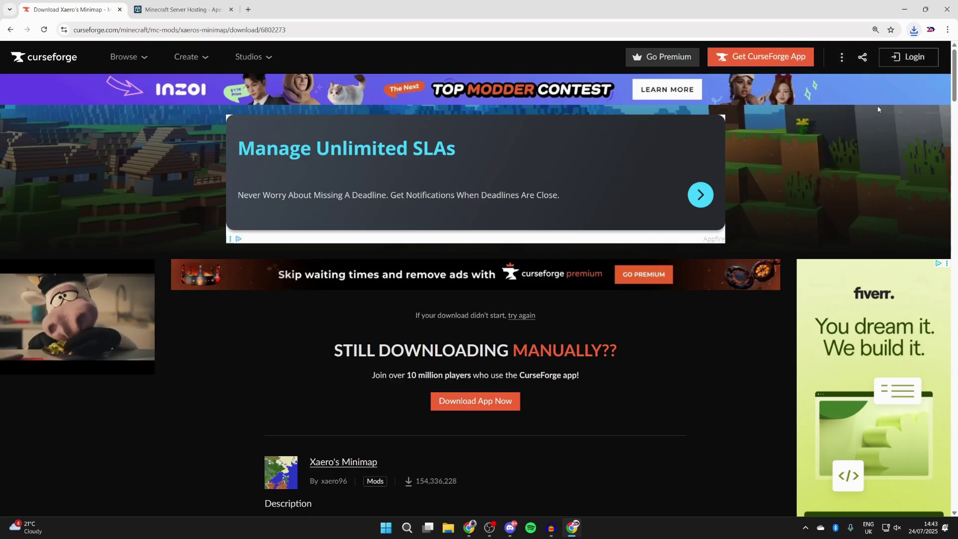
{"action": "key", "text": "alt+Home"}
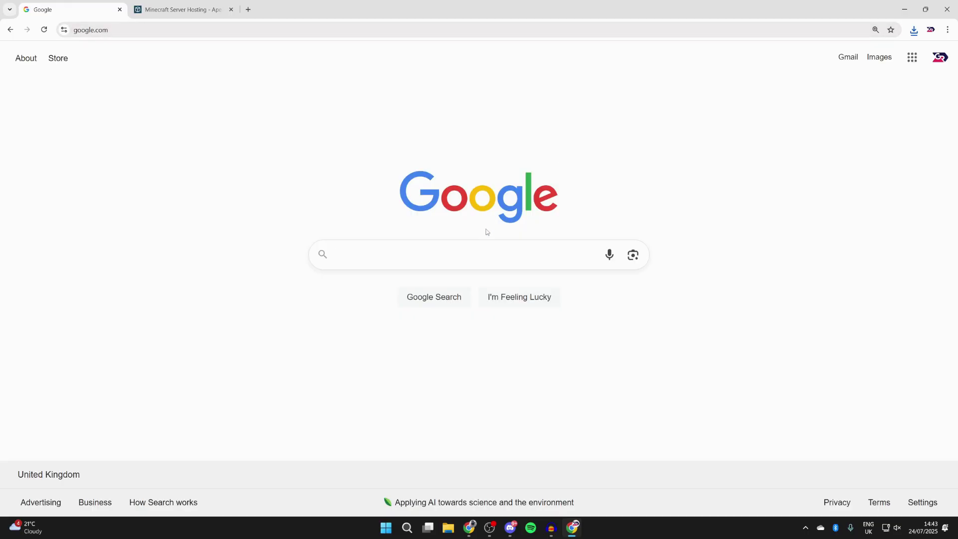
- Download the Windows Fabric installer 1.0.3 from fabricmc.net, then go to the Fabric API page
{"action": "type", "text": "fabric minec"}
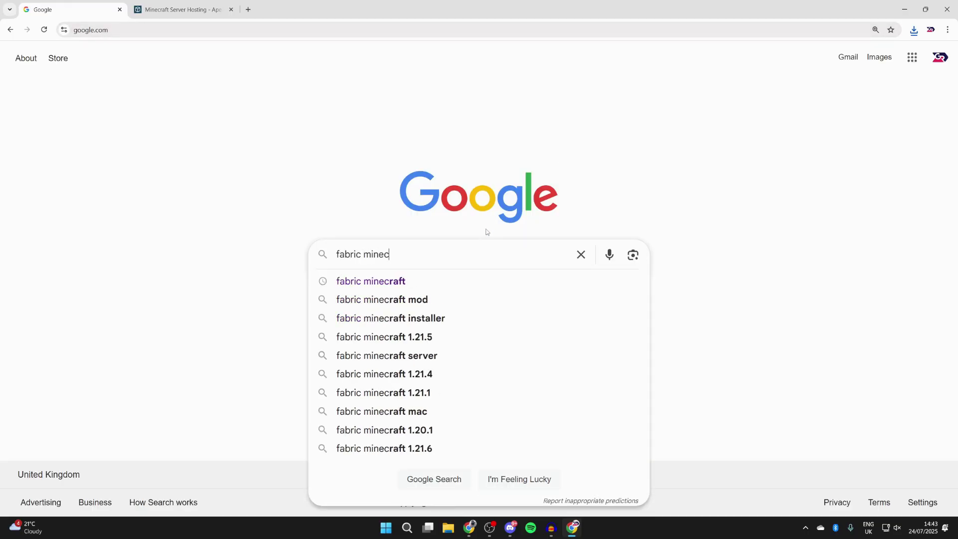
{"action": "type", "text": "raft"}
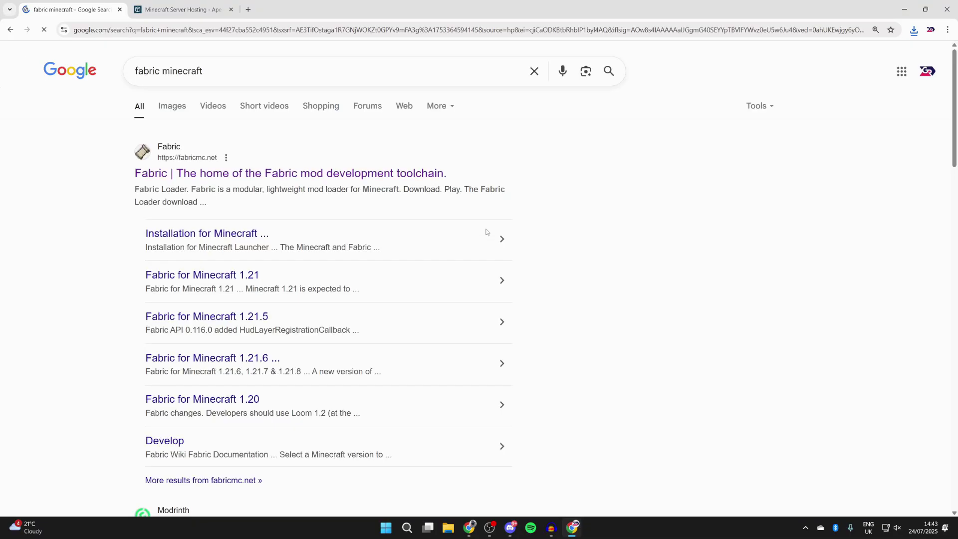
{"action": "left_click", "coordinate": [331, 168]}
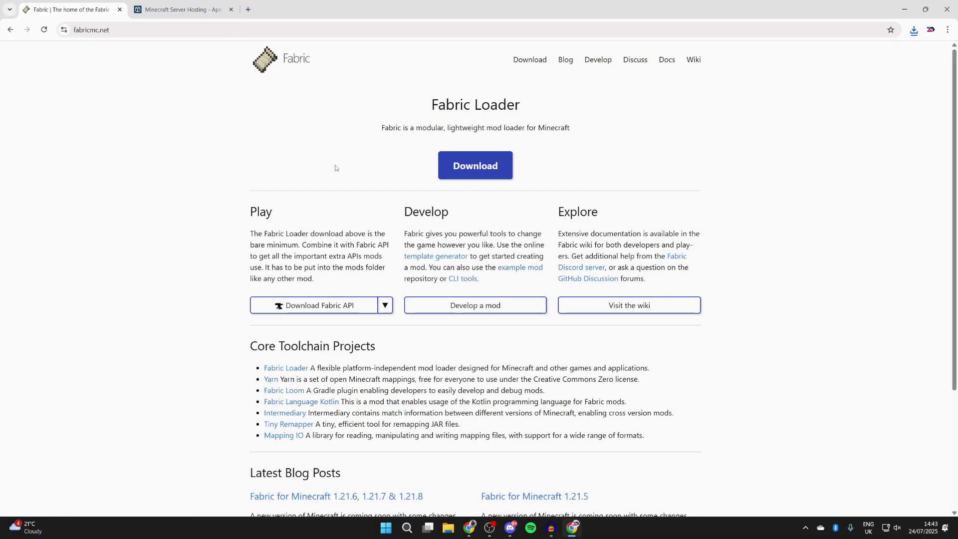
{"action": "left_click", "coordinate": [463, 175]}
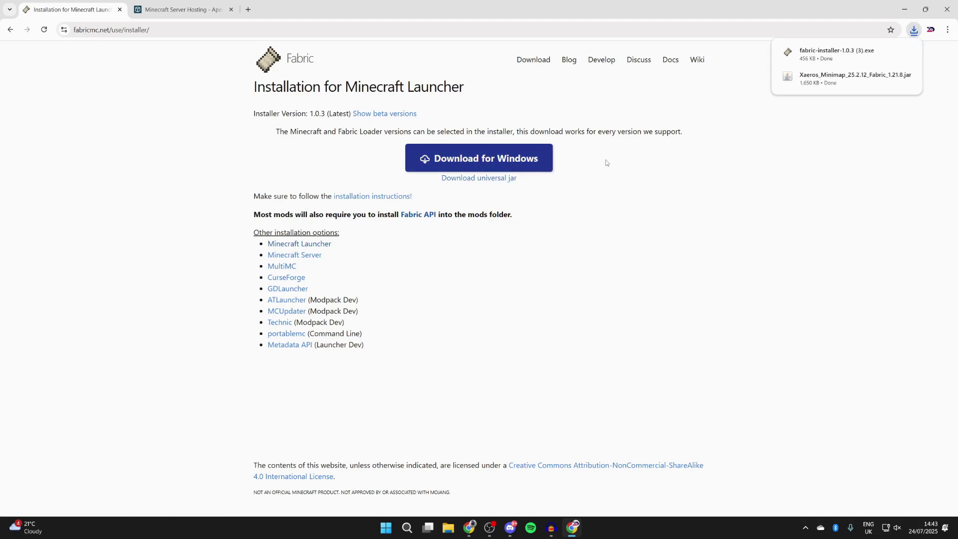
{"action": "left_click", "coordinate": [425, 216]}
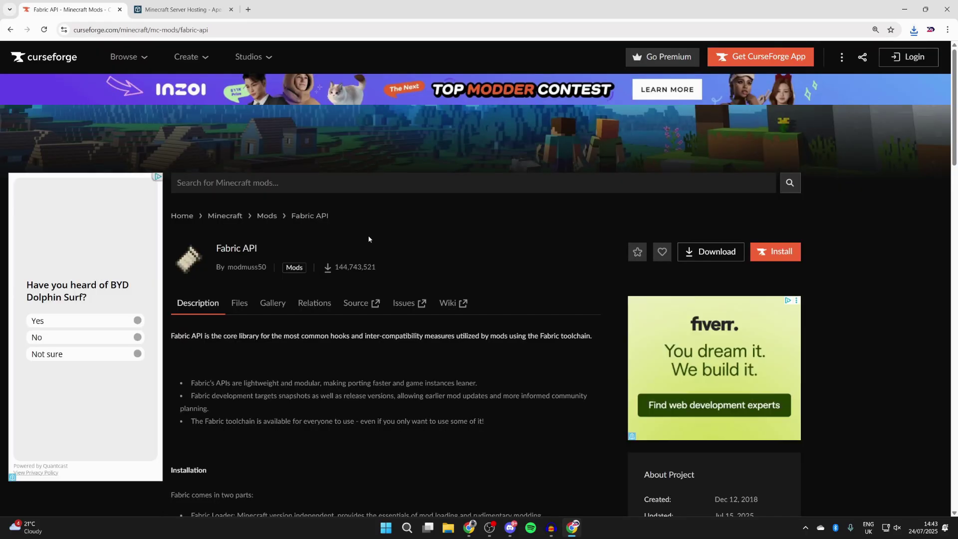
- Download the Fabric API 0.129.0+1.21.8 jar from the Files list and keep it
{"action": "scroll", "coordinate": [367, 240], "scroll_direction": "down", "scroll_amount": 2}
{"action": "left_click", "coordinate": [233, 214]}
{"action": "scroll", "coordinate": [455, 280], "scroll_direction": "down", "scroll_amount": 2}
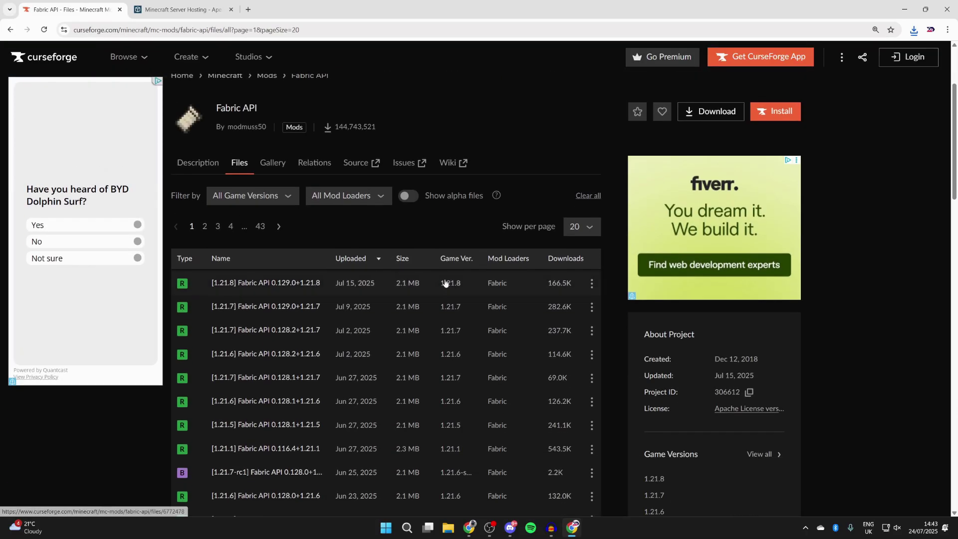
{"action": "left_click", "coordinate": [591, 287]}
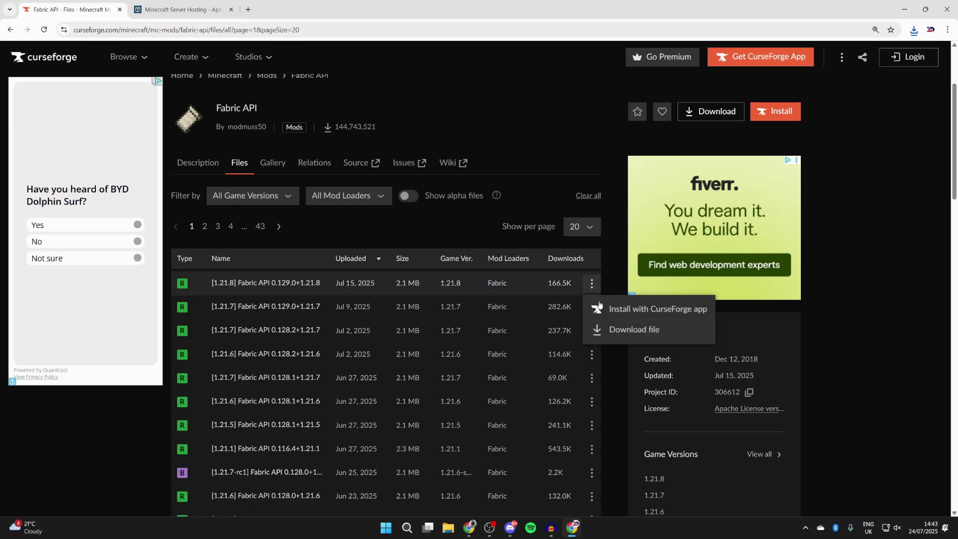
{"action": "left_click", "coordinate": [609, 326]}
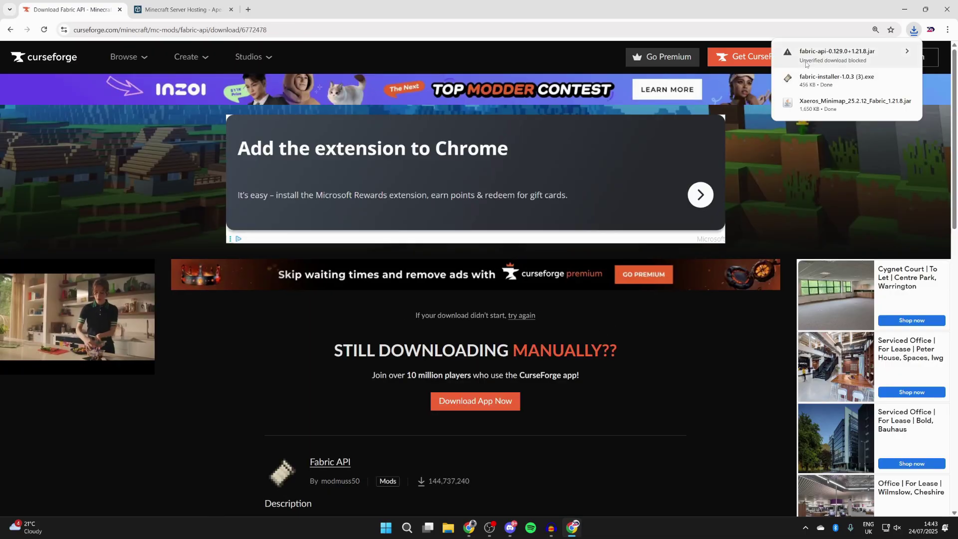
{"action": "left_click", "coordinate": [842, 55]}
{"action": "left_click", "coordinate": [868, 106]}
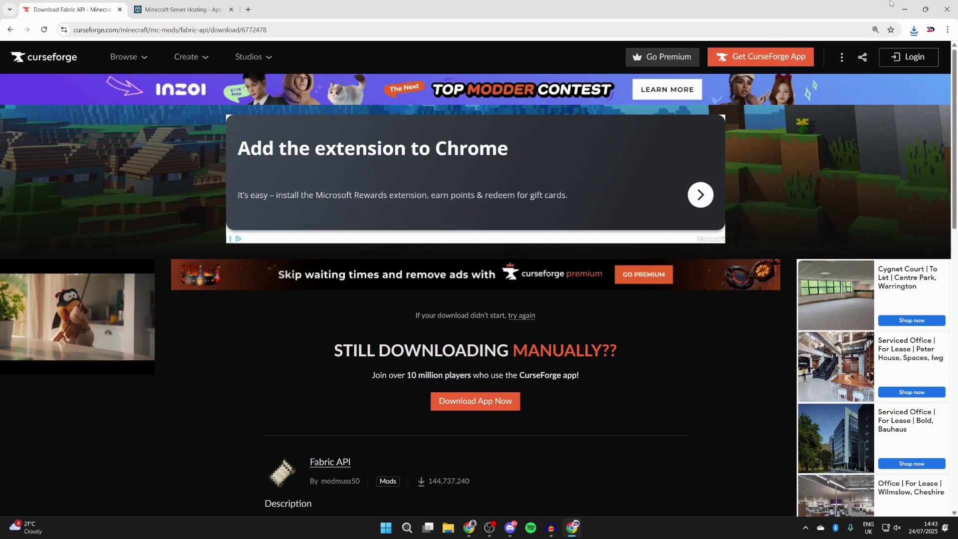
- Browse the Apex Hosting server page, then minimise Chrome to show the desktop
{"action": "left_click", "coordinate": [164, 3]}
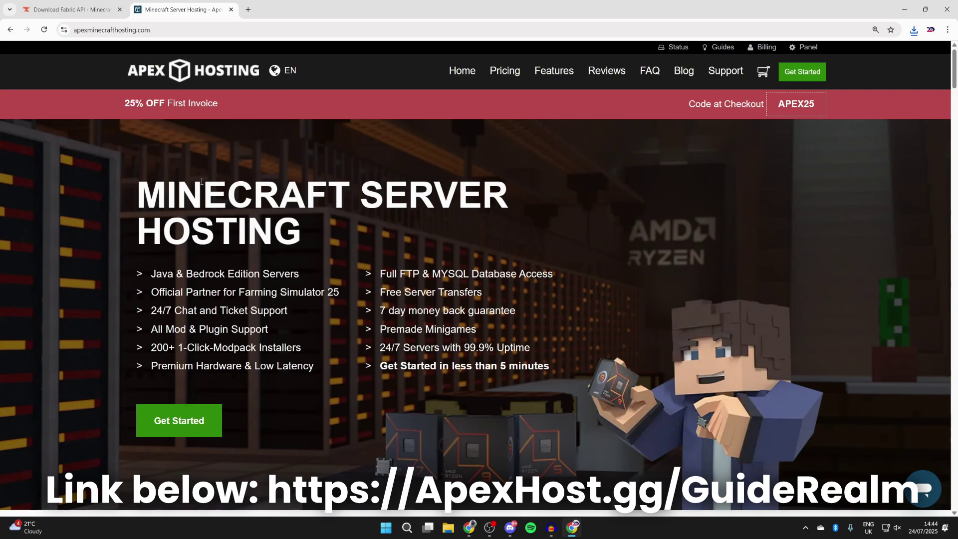
{"action": "scroll", "coordinate": [218, 215], "scroll_direction": "down", "scroll_amount": 10}
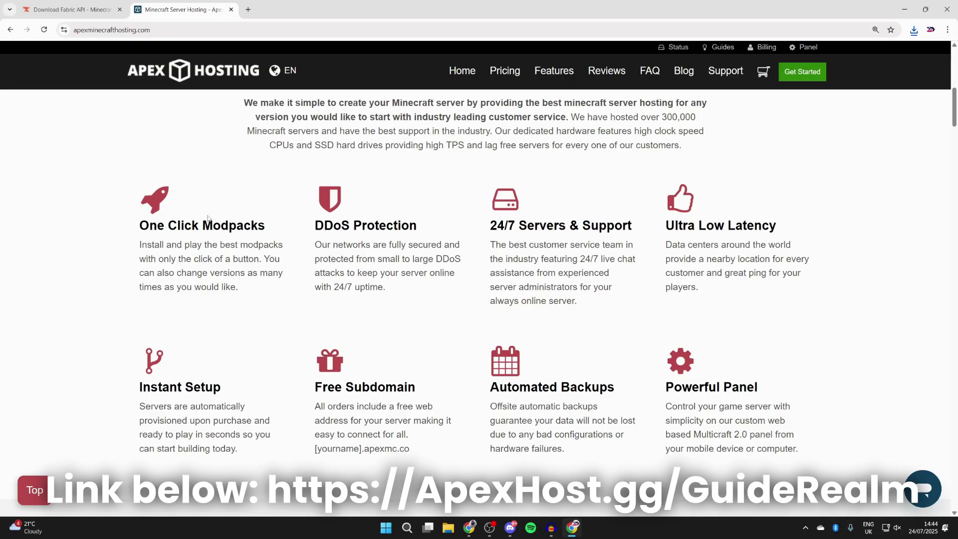
{"action": "scroll", "coordinate": [209, 314], "scroll_direction": "up", "scroll_amount": 6}
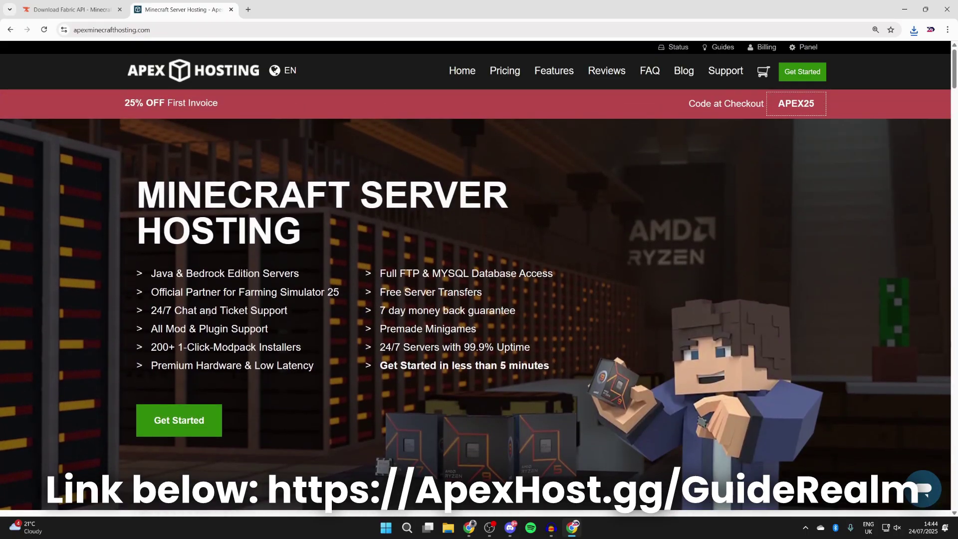
{"action": "left_click", "coordinate": [898, 5]}
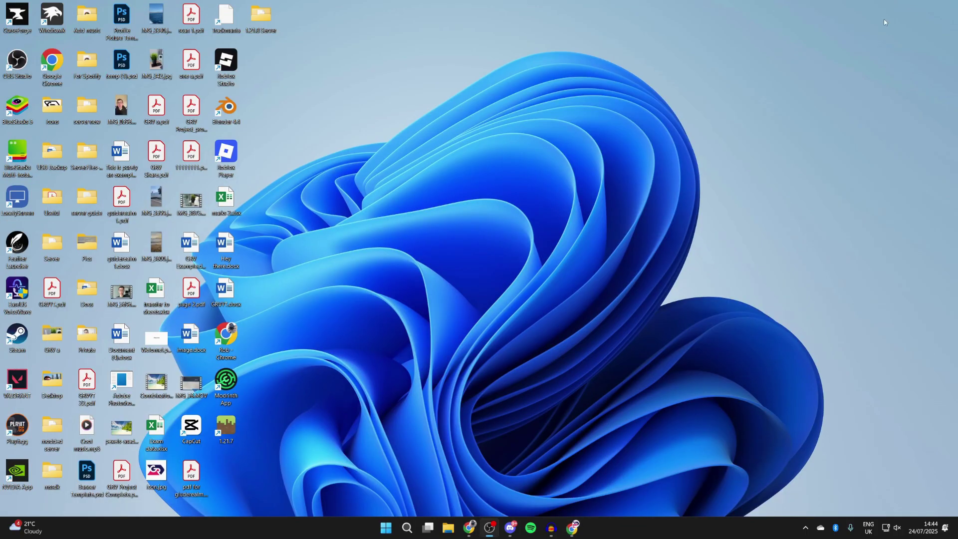
- Run fabric-installer from Downloads to install loader 0.16.14 for Minecraft 1.21.8
{"action": "right_click", "coordinate": [451, 528]}
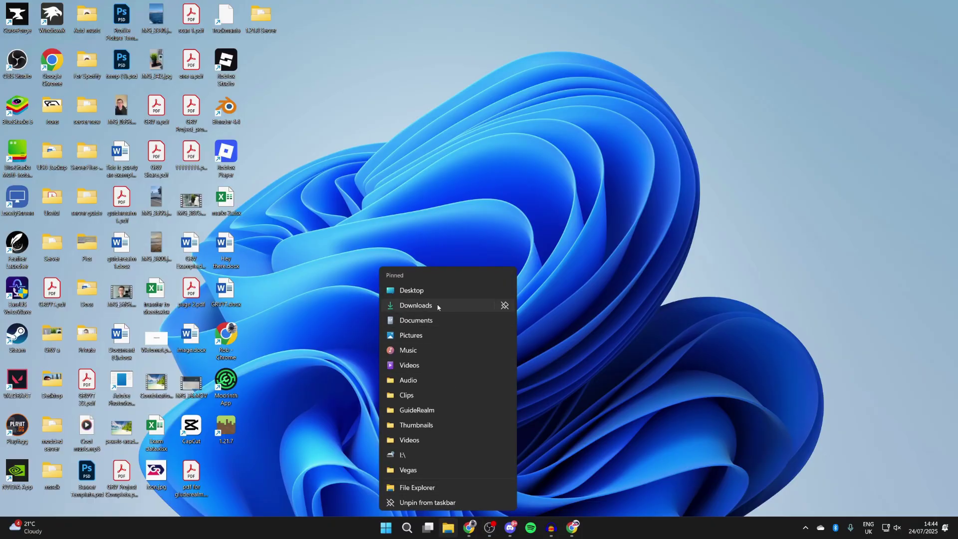
{"action": "left_click", "coordinate": [416, 305]}
{"action": "left_click", "coordinate": [439, 216]}
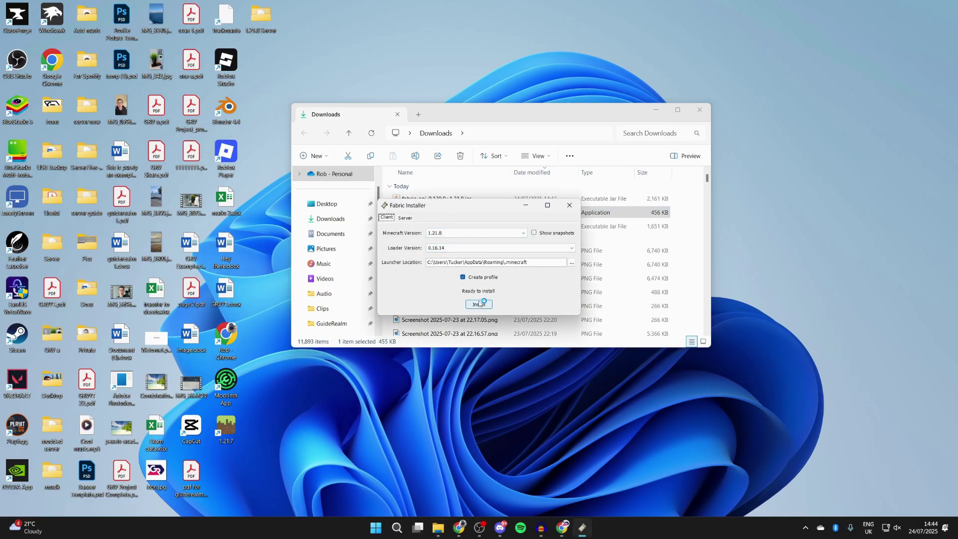
{"action": "left_click", "coordinate": [483, 277]}
{"action": "left_click", "coordinate": [387, 532]}
- Launch Minecraft Launcher via 'mine' search and open the fabric-loader-1.21.8 installation folder
{"action": "type", "text": "mine"}
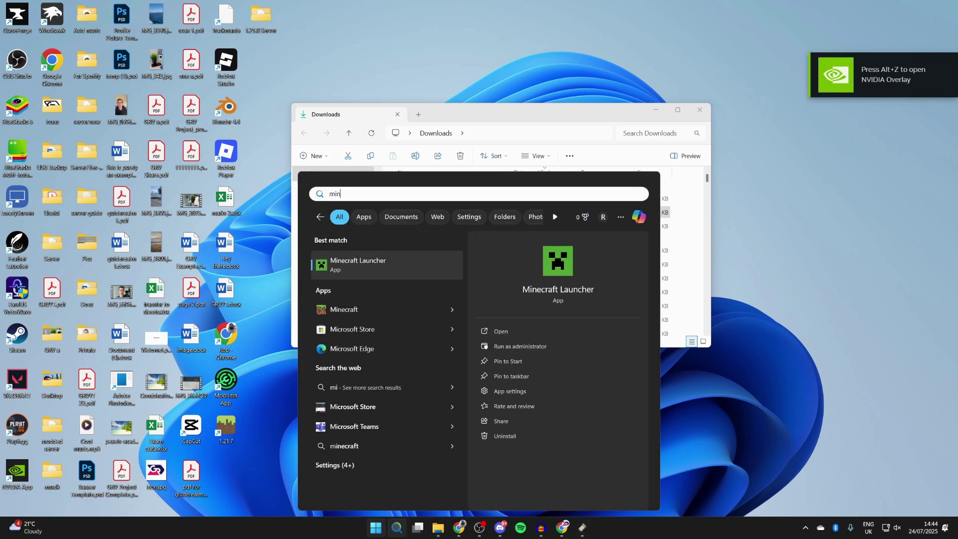
{"action": "key", "text": "Return"}
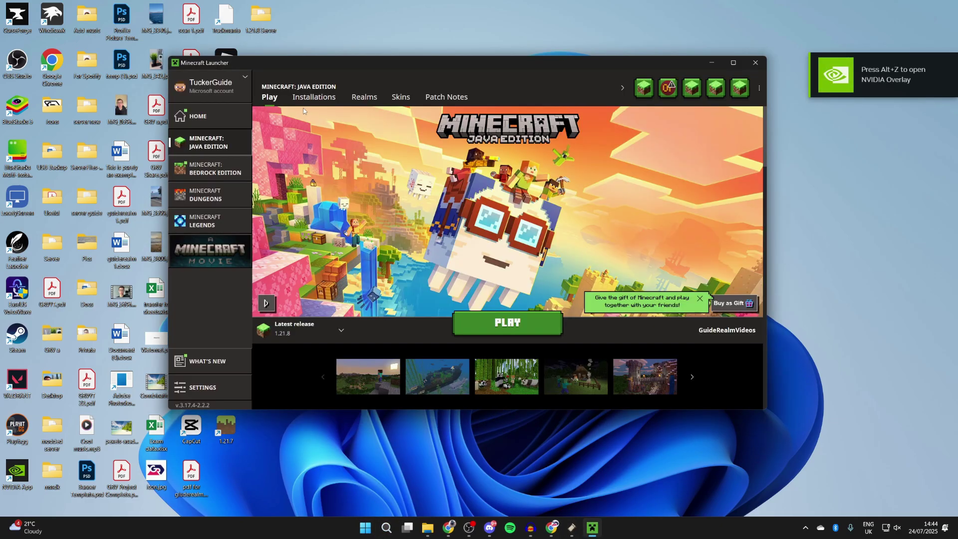
{"action": "left_click", "coordinate": [303, 102]}
{"action": "scroll", "coordinate": [417, 256], "scroll_direction": "down", "scroll_amount": 15}
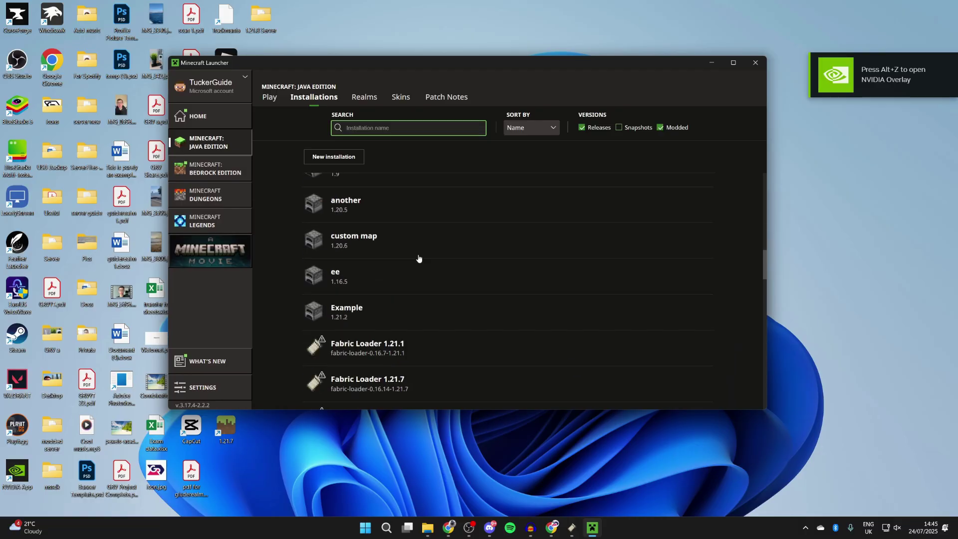
{"action": "scroll", "coordinate": [414, 294], "scroll_direction": "down", "scroll_amount": 3}
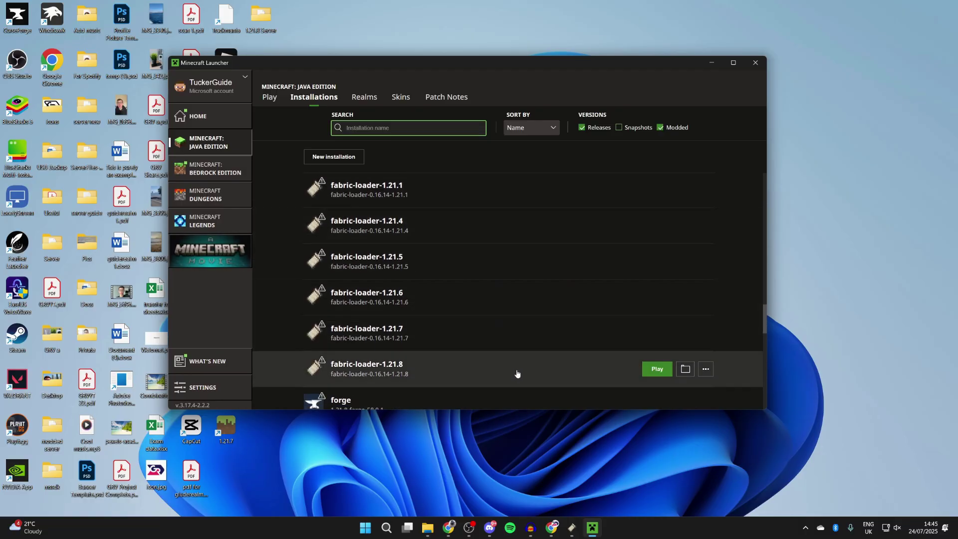
{"action": "left_click", "coordinate": [683, 369]}
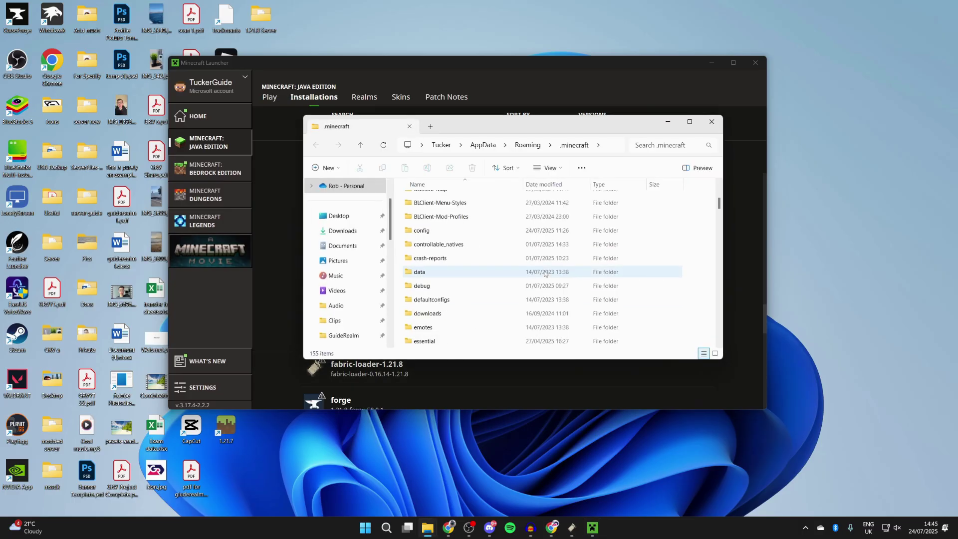
- Copy the fabric-api-0.129.0+1.21.8 and Xaeros_Minimap jars from Downloads into .minecraft/mods
{"action": "scroll", "coordinate": [545, 273], "scroll_direction": "down", "scroll_amount": 1}
{"action": "scroll", "coordinate": [544, 274], "scroll_direction": "down", "scroll_amount": 3}
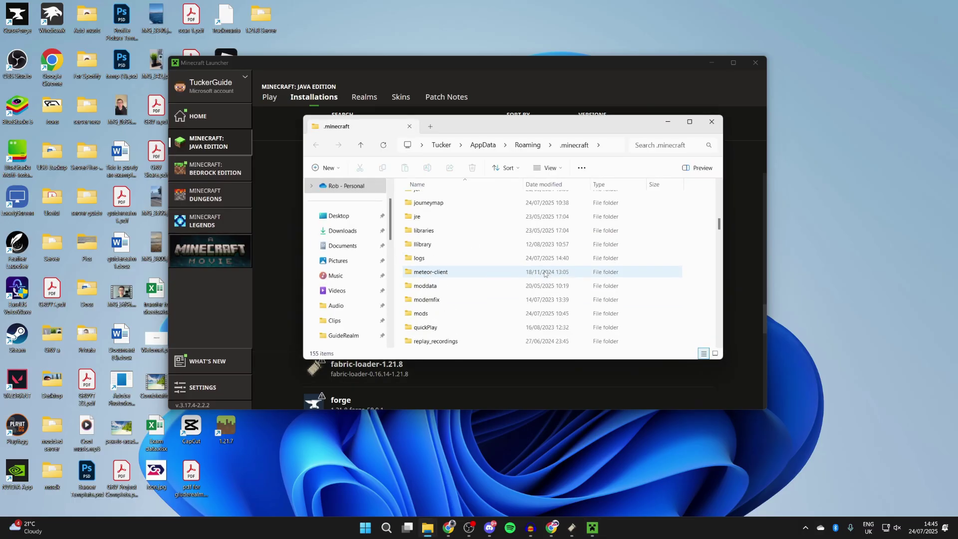
{"action": "double_click", "coordinate": [535, 273]}
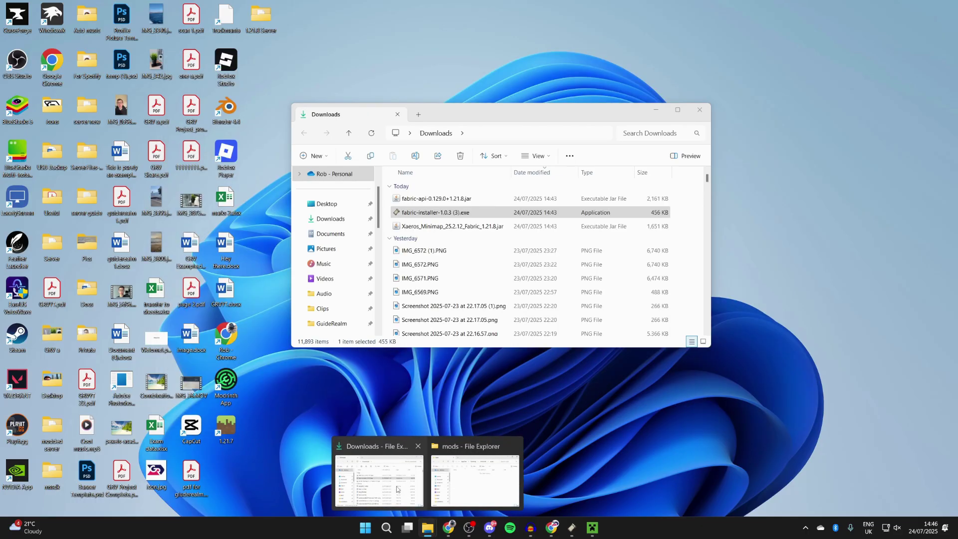
{"action": "left_click", "coordinate": [419, 497]}
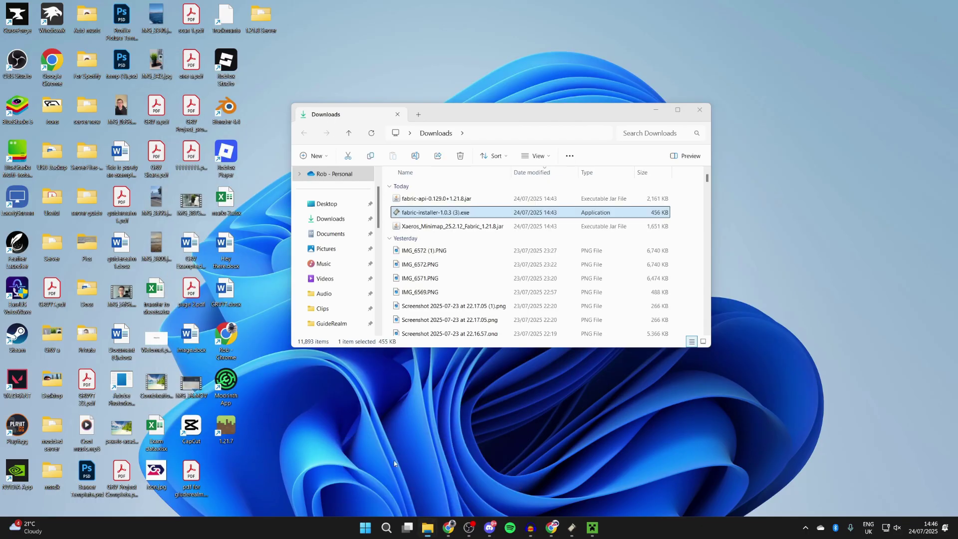
{"action": "left_click", "coordinate": [419, 494]}
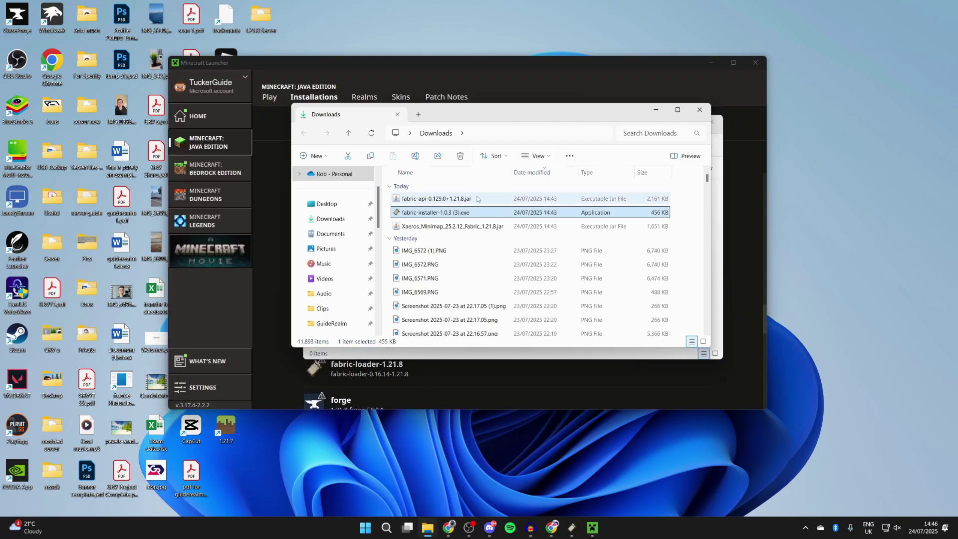
{"action": "left_click_drag", "start_coordinate": [497, 124], "coordinate": [678, 124]}
{"action": "left_click_drag", "start_coordinate": [615, 210], "coordinate": [439, 244]}
{"action": "left_click_drag", "start_coordinate": [757, 217], "coordinate": [450, 271]}
{"action": "left_click", "coordinate": [513, 96]}
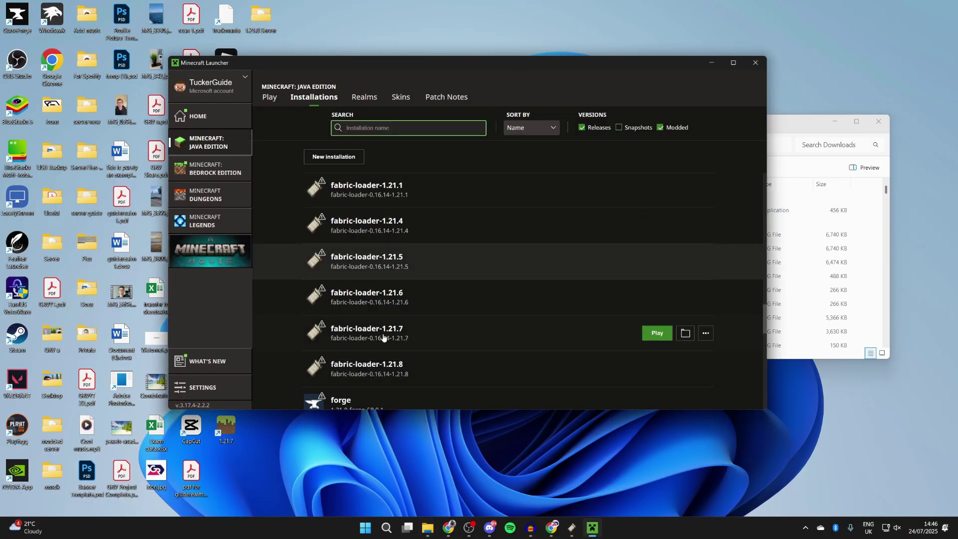
- Play the fabric-loader-1.21.8 profile and walk forward through the village
{"action": "mouse_move", "coordinate": [353, 372]}
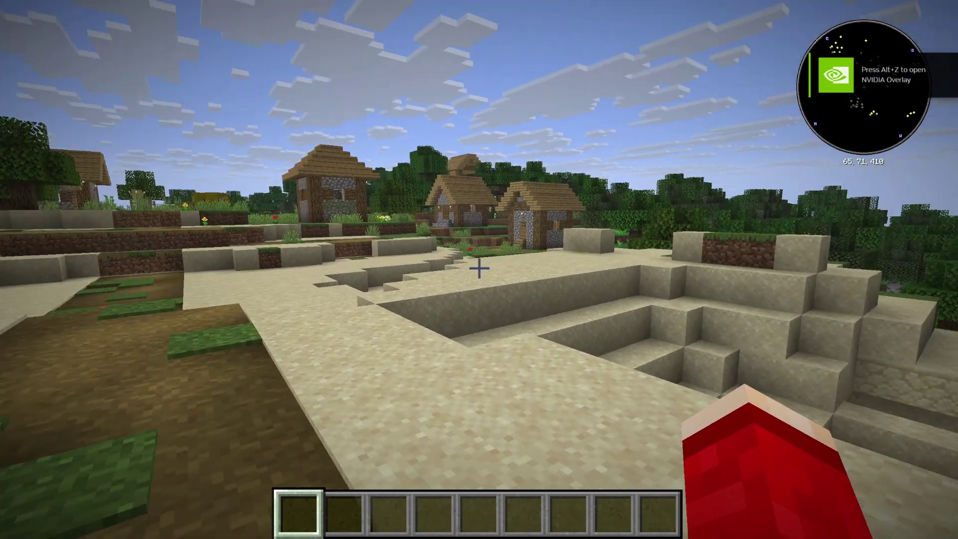
{"action": "key", "text": "w"}
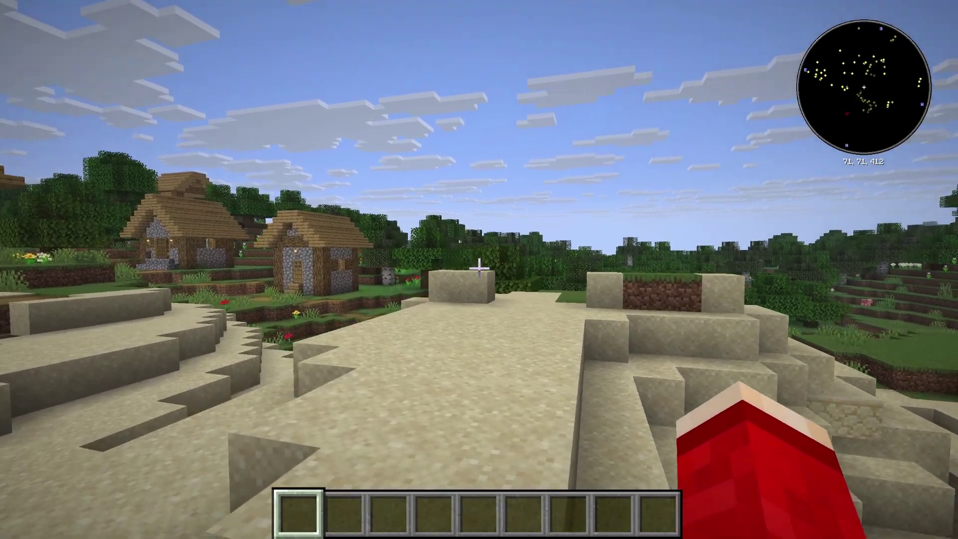
- In the minimap settings, toggle the minimap off and on, and set its shape back to Circle
{"action": "key", "text": "y"}
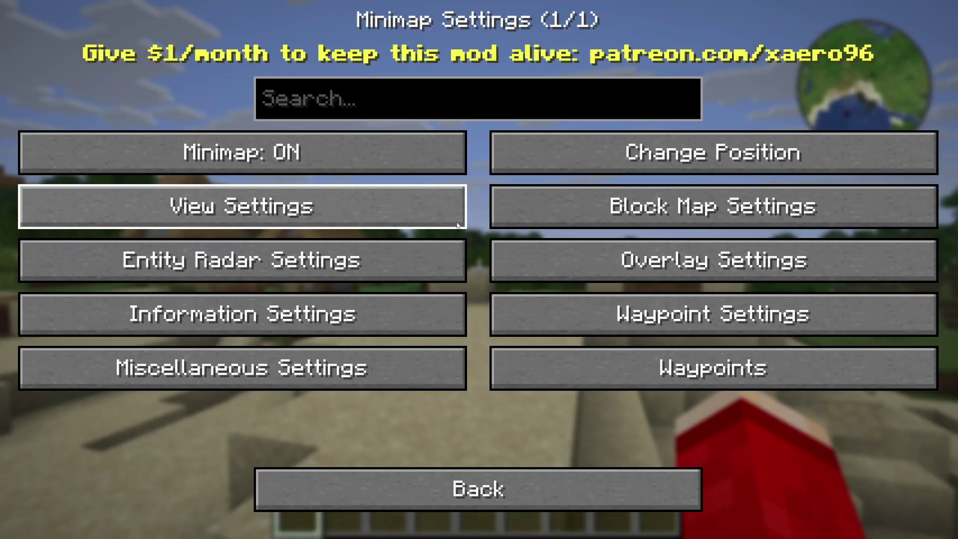
{"action": "left_click", "coordinate": [397, 154]}
{"action": "left_click", "coordinate": [343, 154]}
{"action": "left_click", "coordinate": [344, 206]}
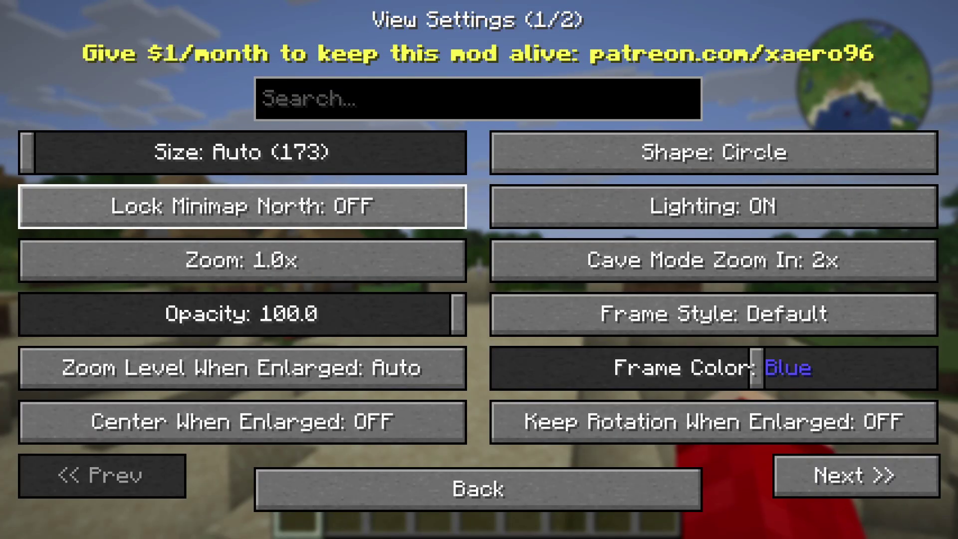
{"action": "left_click", "coordinate": [709, 171]}
{"action": "left_click", "coordinate": [810, 157]}
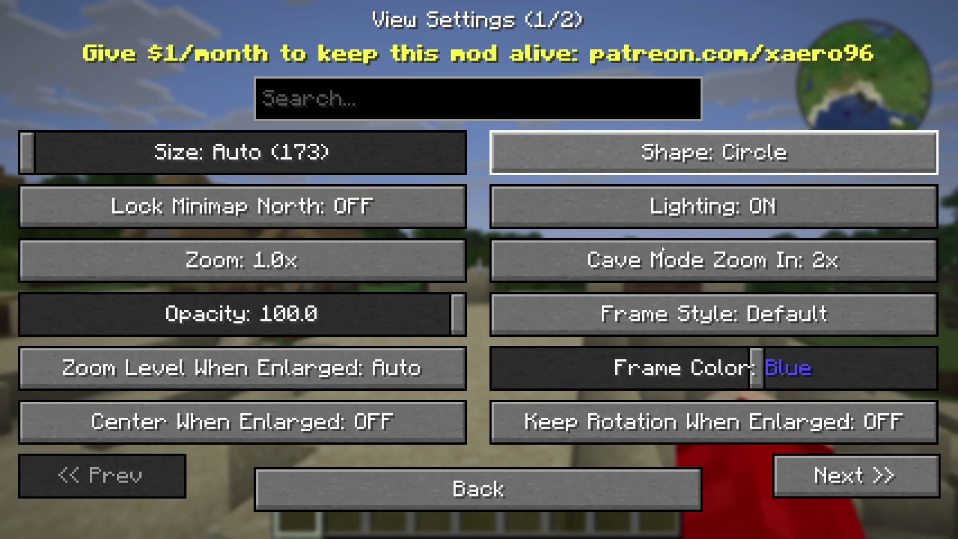
- Drag the minimap from the top-right to the top-left corner and confirm the new position
{"action": "left_click", "coordinate": [488, 501]}
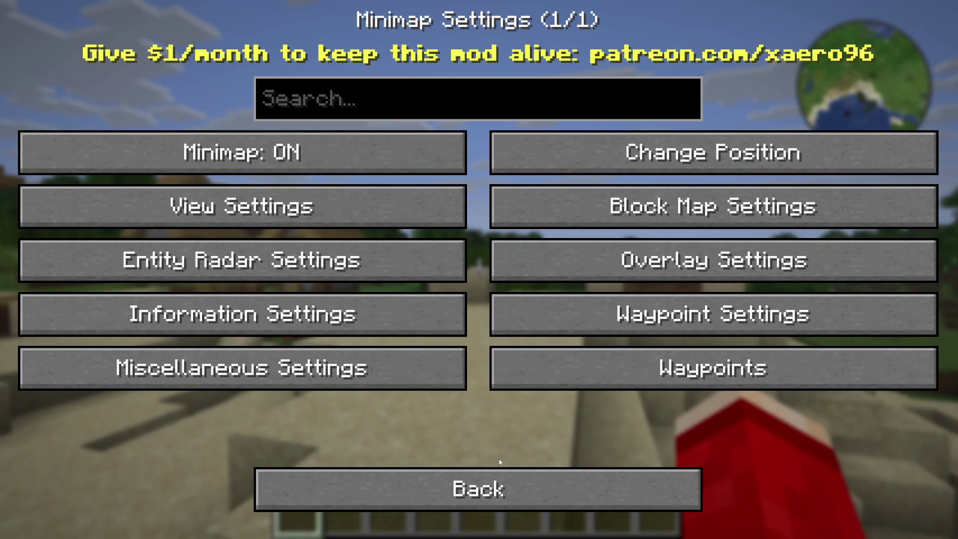
{"action": "left_click", "coordinate": [676, 149]}
{"action": "left_click_drag", "start_coordinate": [881, 78], "coordinate": [85, 54]}
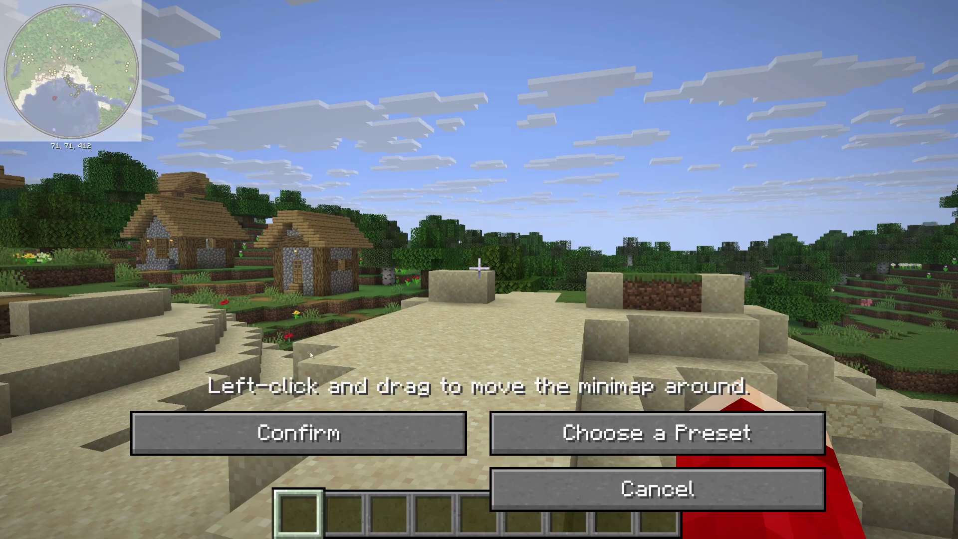
{"action": "left_click", "coordinate": [340, 431]}
- Resume play and walk along the beach with the minimap top-left, briefly pausing and resuming
{"action": "key", "text": "Escape"}
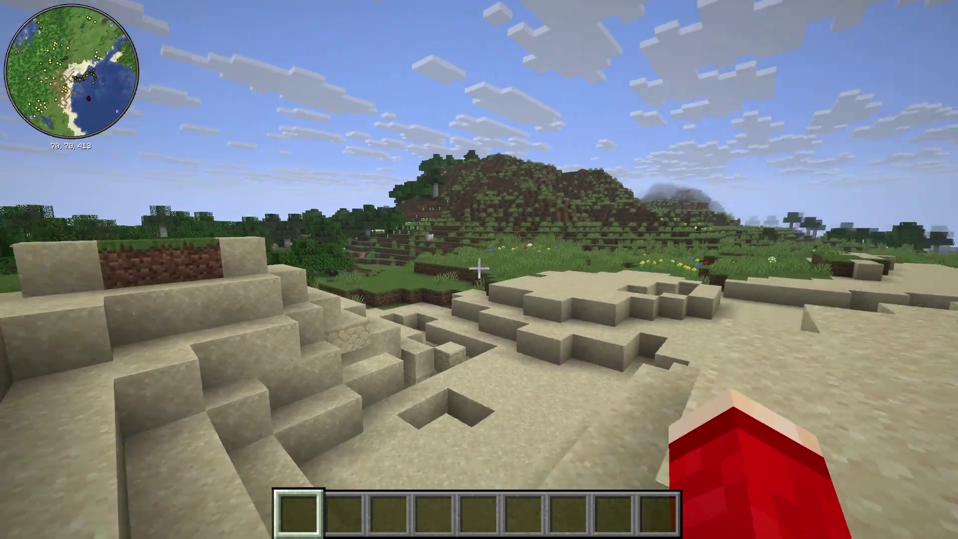
{"action": "key", "text": "w"}
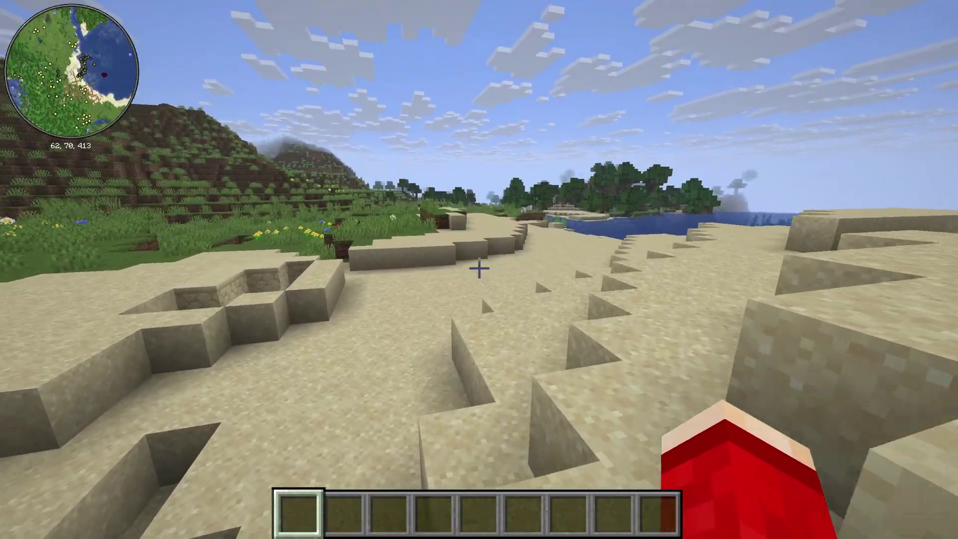
{"action": "key", "text": "Escape"}
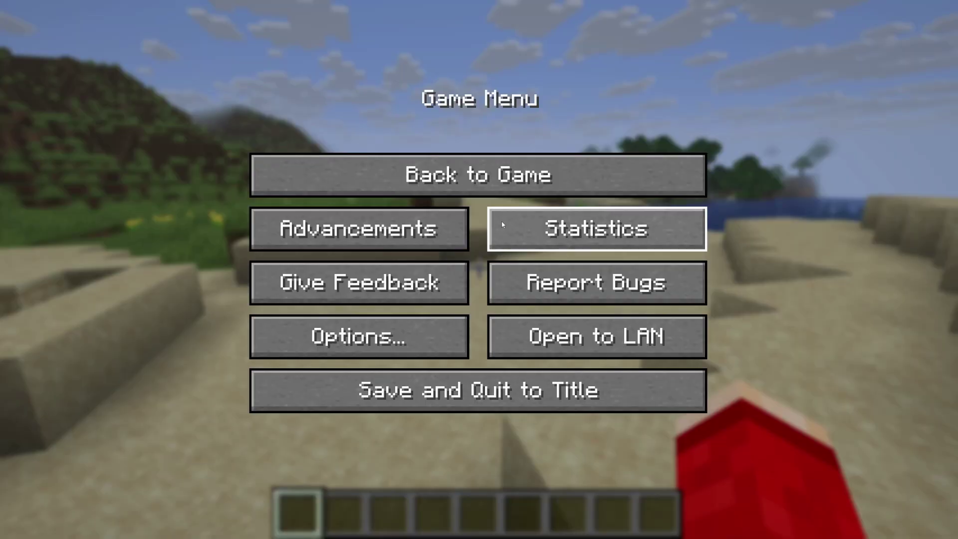
{"action": "key", "text": "Escape"}
{"action": "key", "text": "w"}
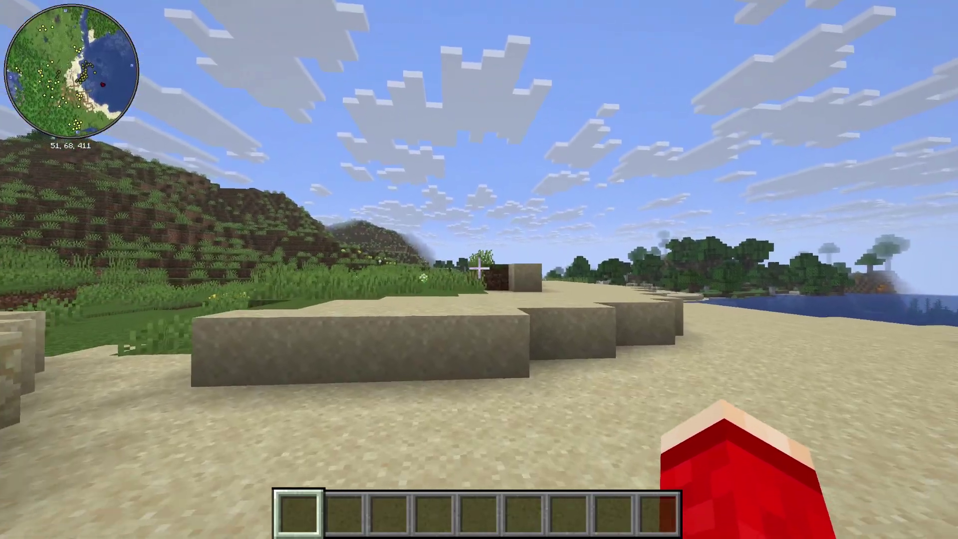
{"action": "key", "text": "w"}
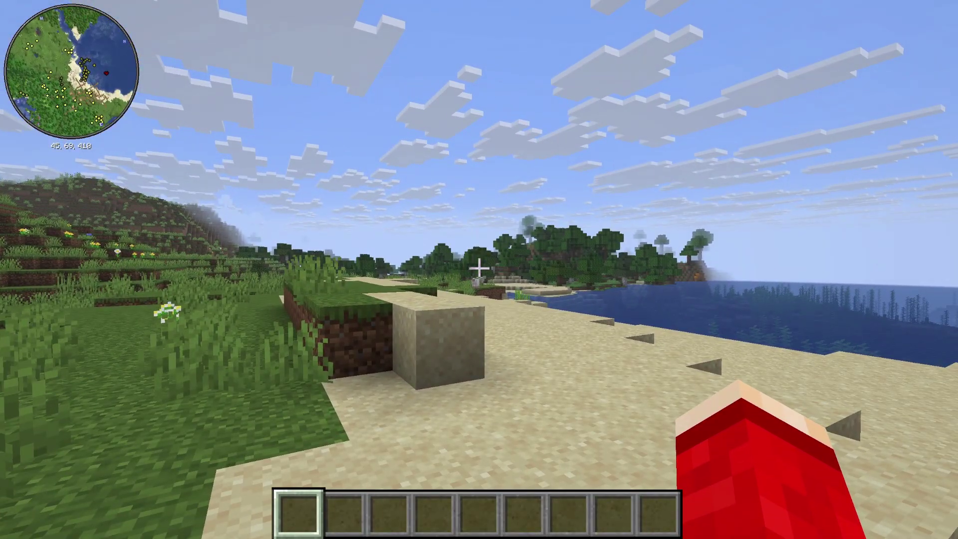